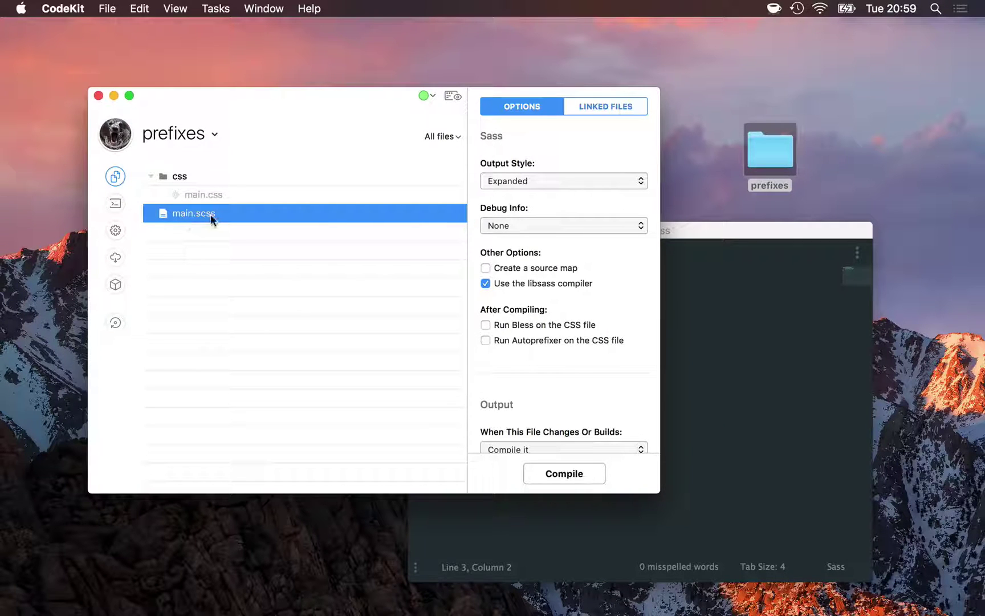
# Bring main.scss to the front in Sublime Text to review its :fullscreen a display: flex rule.
pyautogui.click(680, 409)
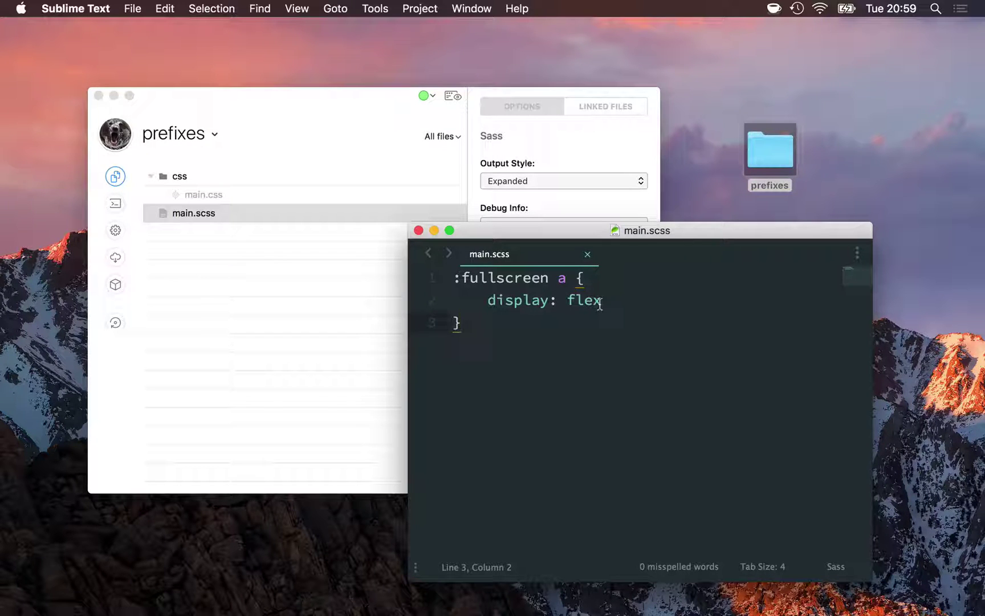
# Turn on 'Run Autoprefixer on the CSS file' for main.scss and compile it.
pyautogui.click(209, 213)
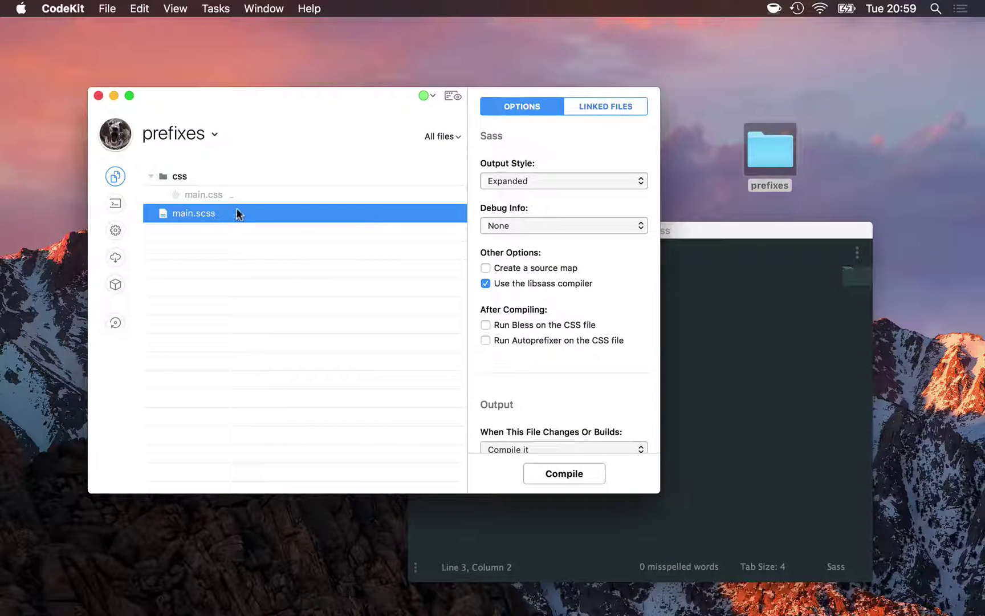
pyautogui.click(503, 342)
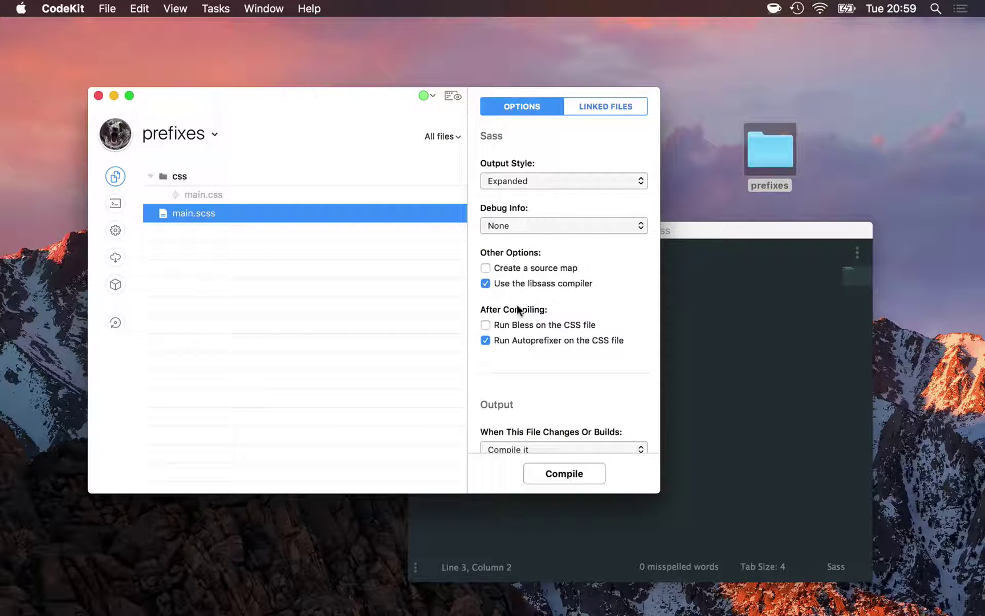
pyautogui.click(577, 473)
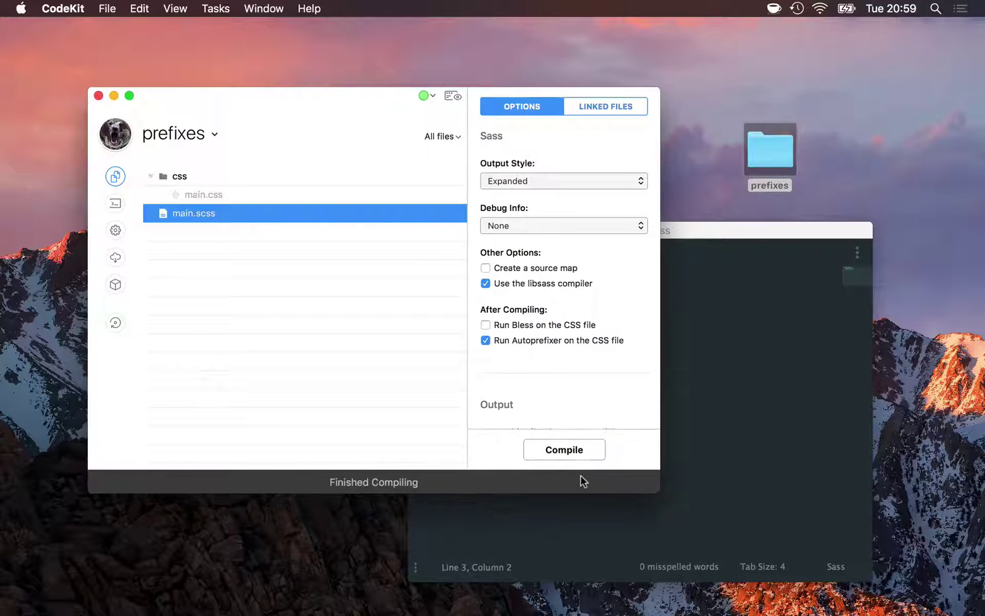
# Quick Look the compiled main.css to check its prefixed fullscreen flex rules.
pyautogui.click(208, 199)
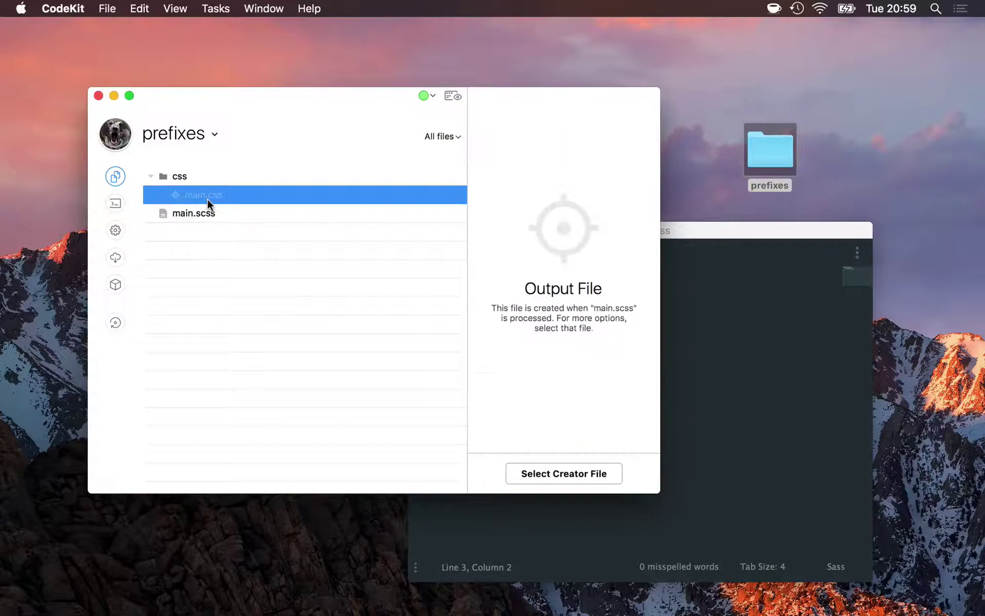
pyautogui.press('space')
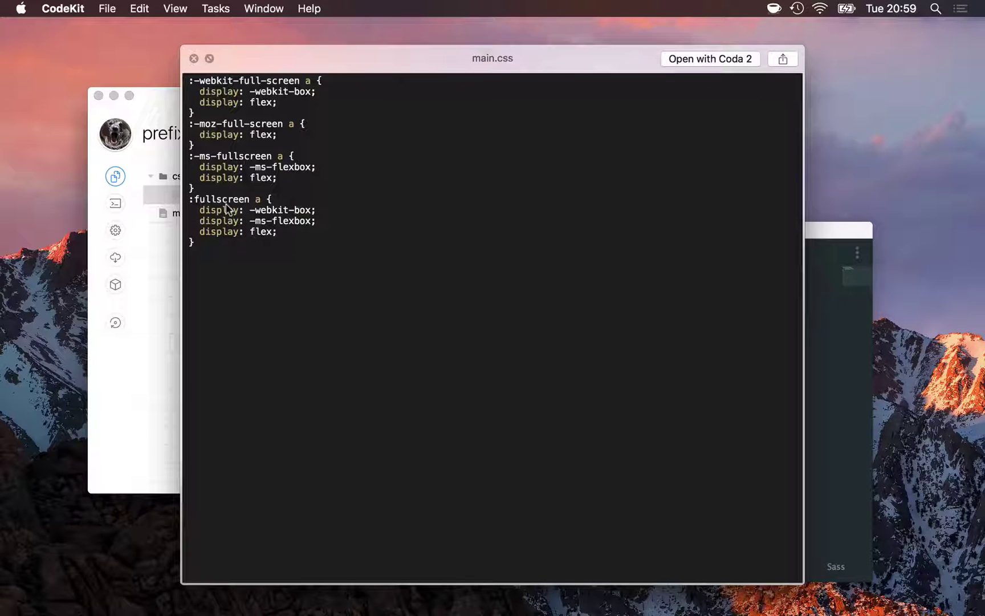
pyautogui.click(193, 57)
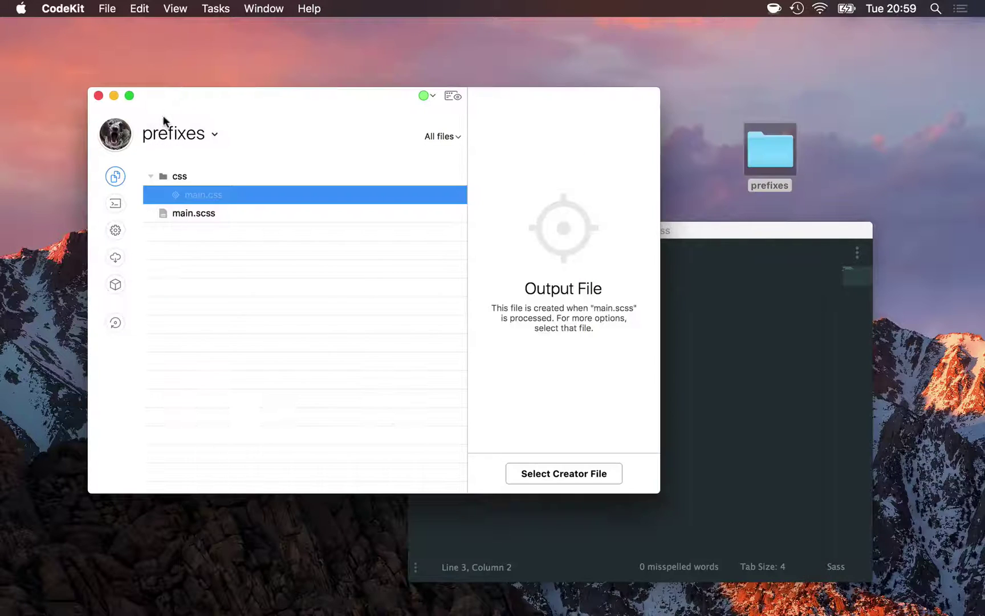
# Open the project settings and go to the Tools > Autoprefixer entry.
pyautogui.click(114, 231)
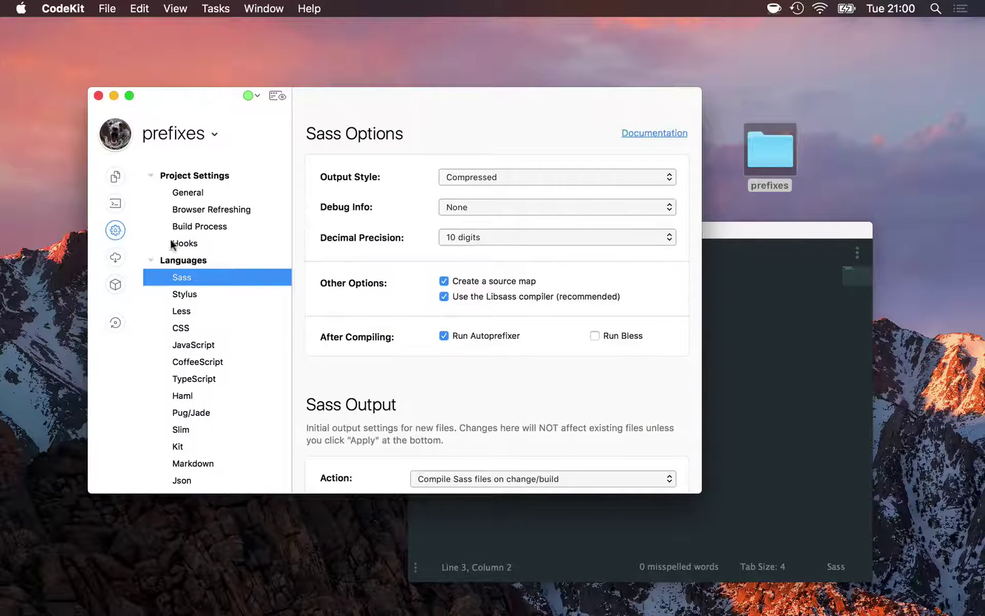
pyautogui.scroll(-5, 172, 244)
pyautogui.scroll(-5, 171, 243)
pyautogui.click(171, 244)
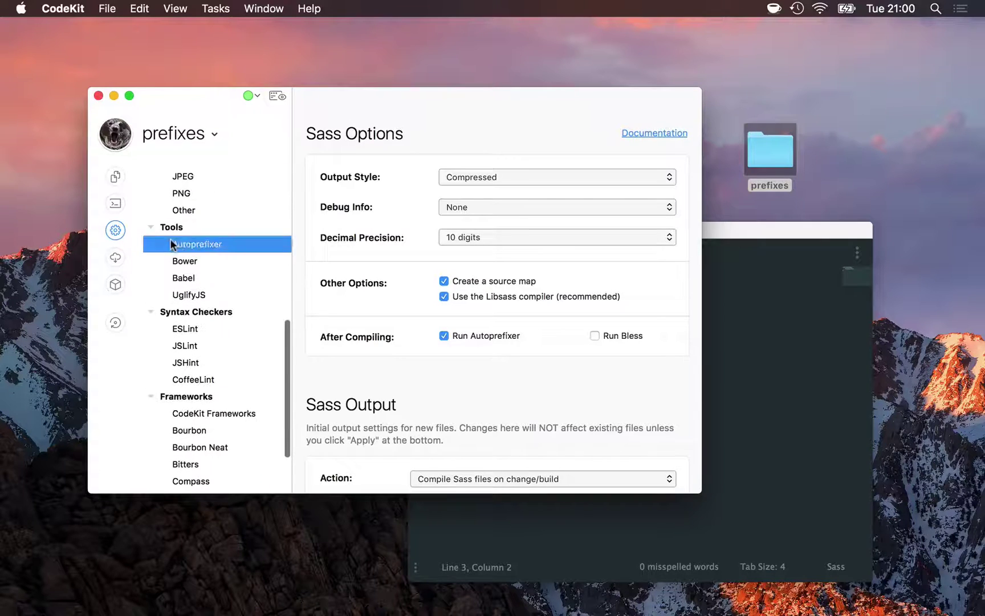